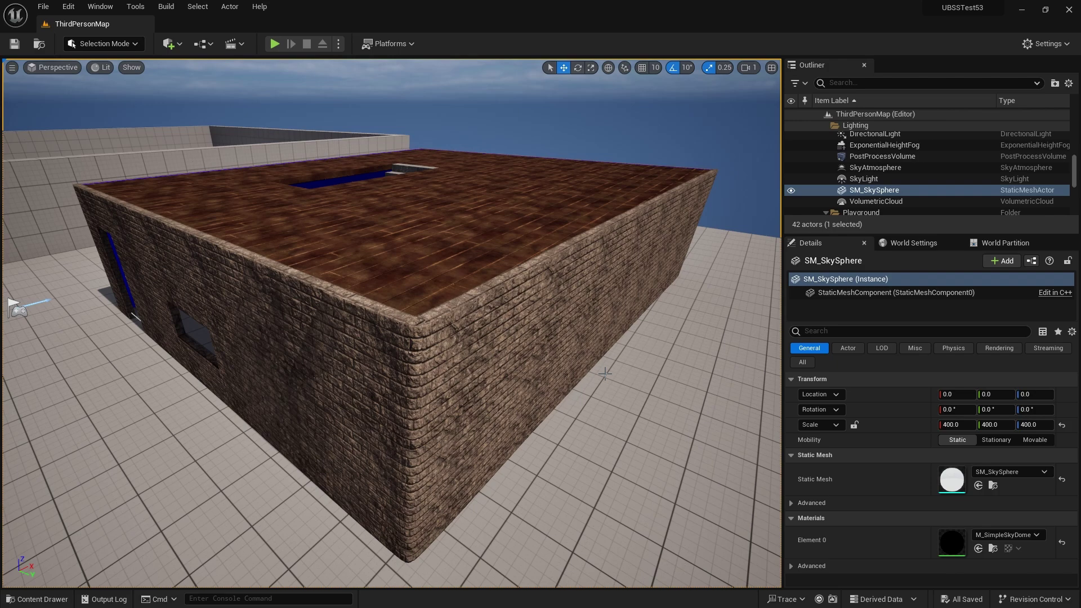
Open the Platforms launch and packaging menu, then dismiss it without choosing anything
click(411, 44)
mouse_move(436, 185)
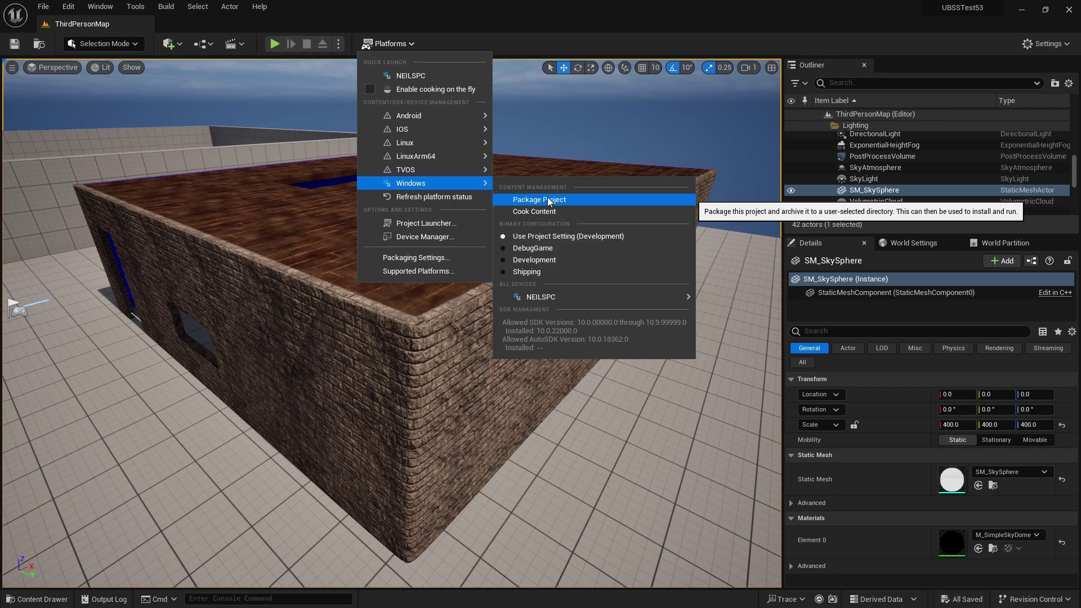
click(605, 147)
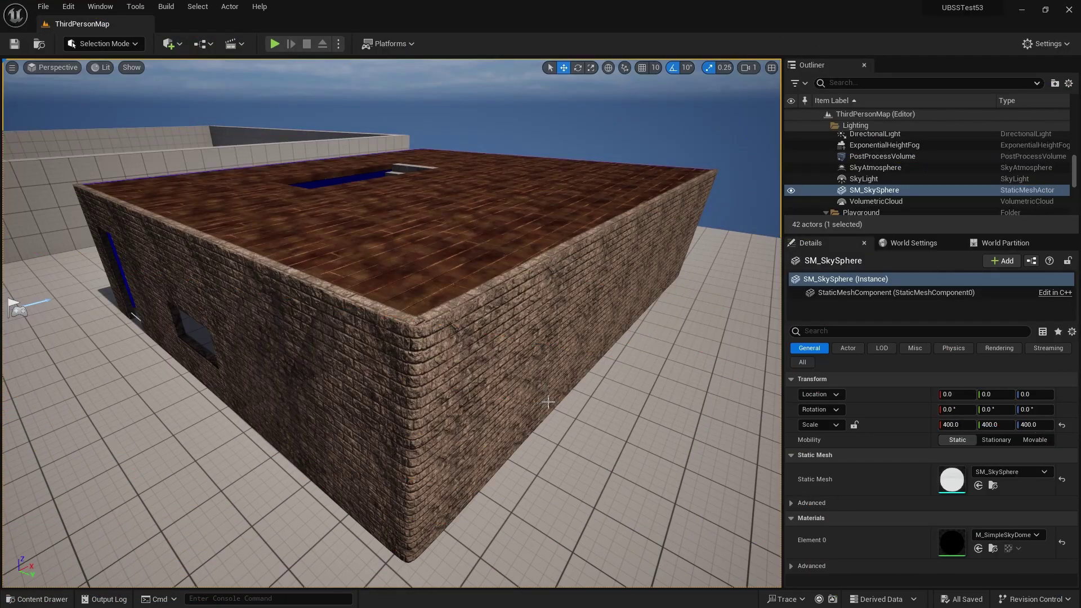
Move the camera closer to the brick building's corner, then switch to the Ko-fi page in Edge
drag(545, 401, 544, 401)
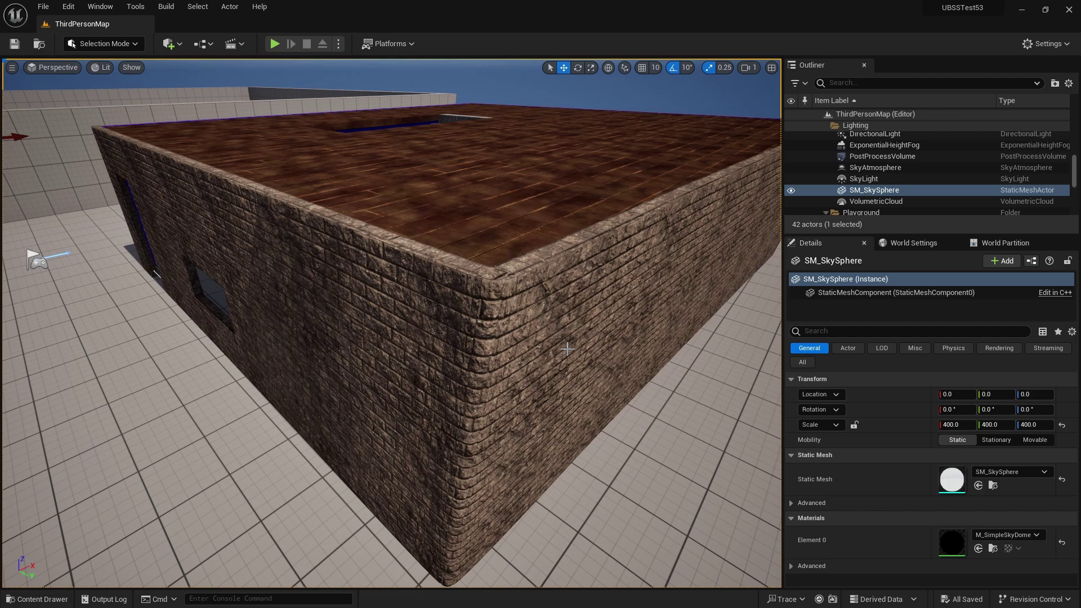
drag(657, 409, 615, 383)
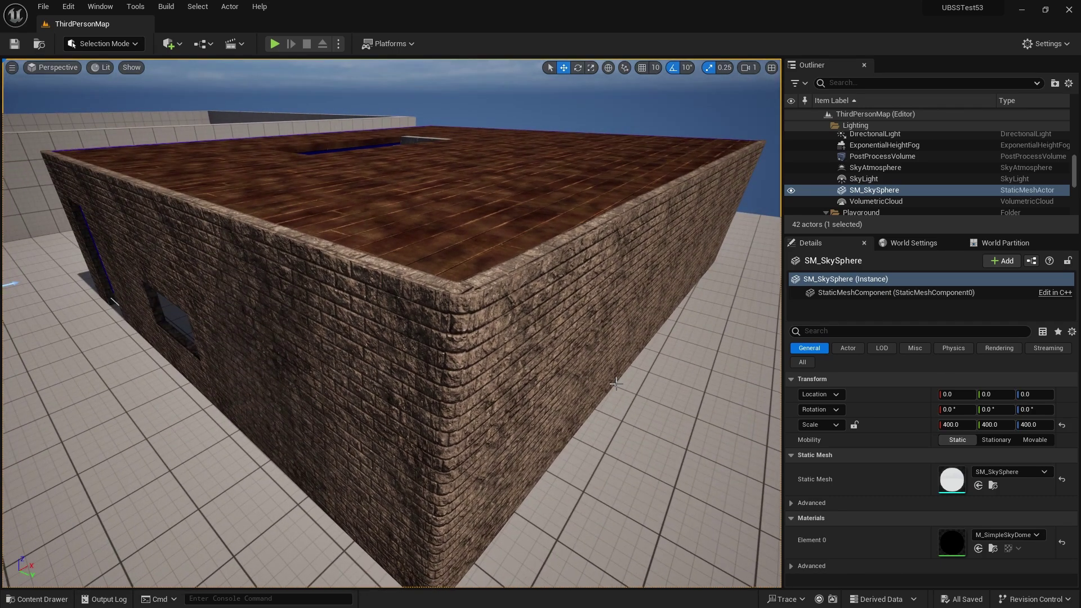
key(alt+Tab)
key(alt+Tab)
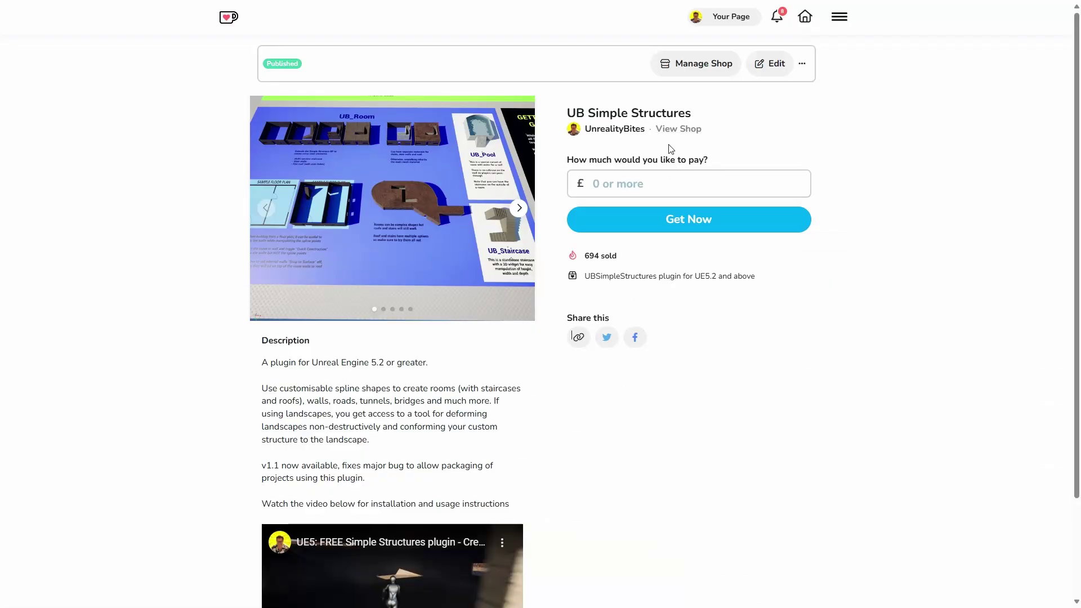
click(590, 184)
Switch from Edge to the UBSSTest53 project folder in File Explorer
key(alt+Tab)
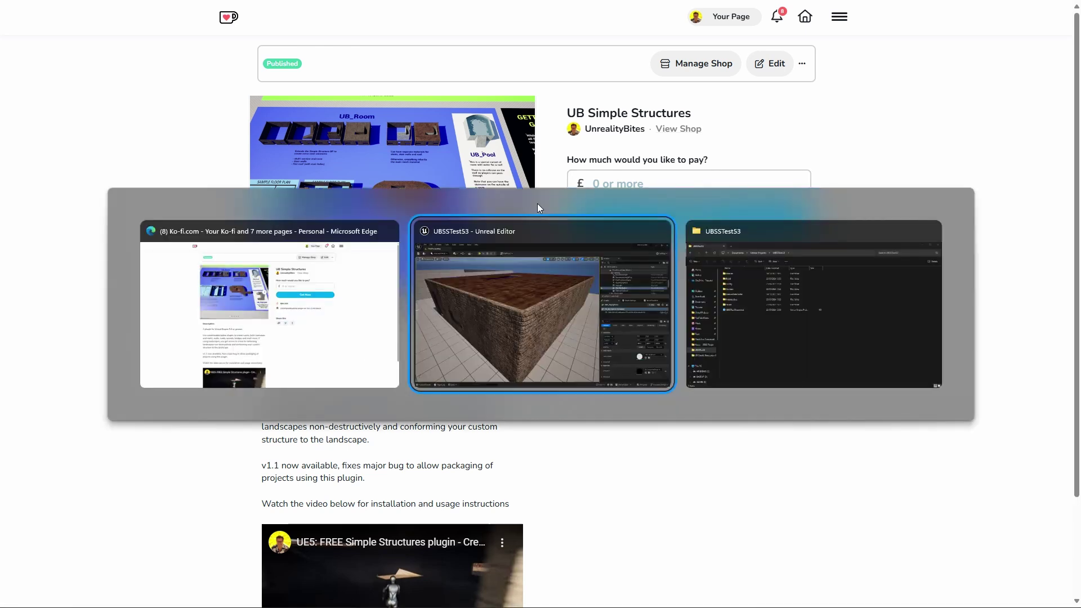
key(alt+Tab)
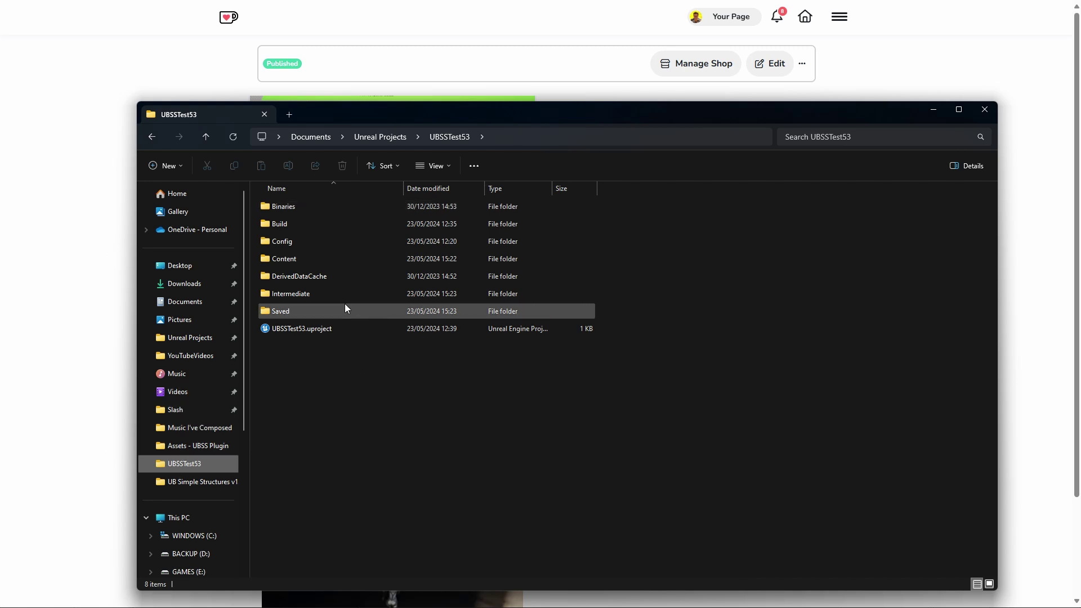
mouse_move(346, 304)
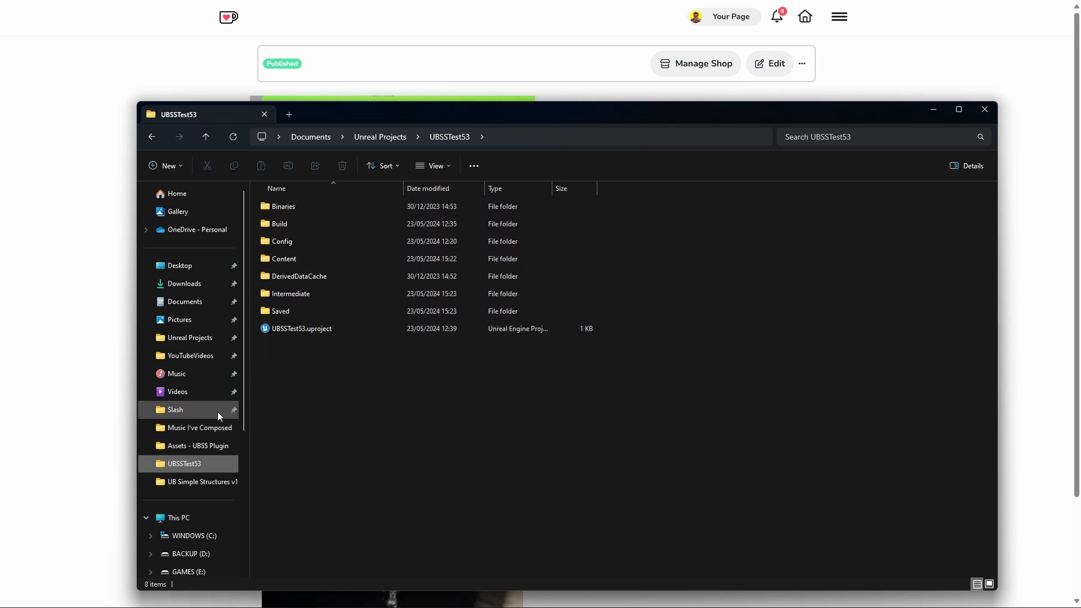
Browse to C:\Program Files\Epic Games\UE_5.3\Engine\Plugins\Editor and nudge the Explorer window up
click(206, 534)
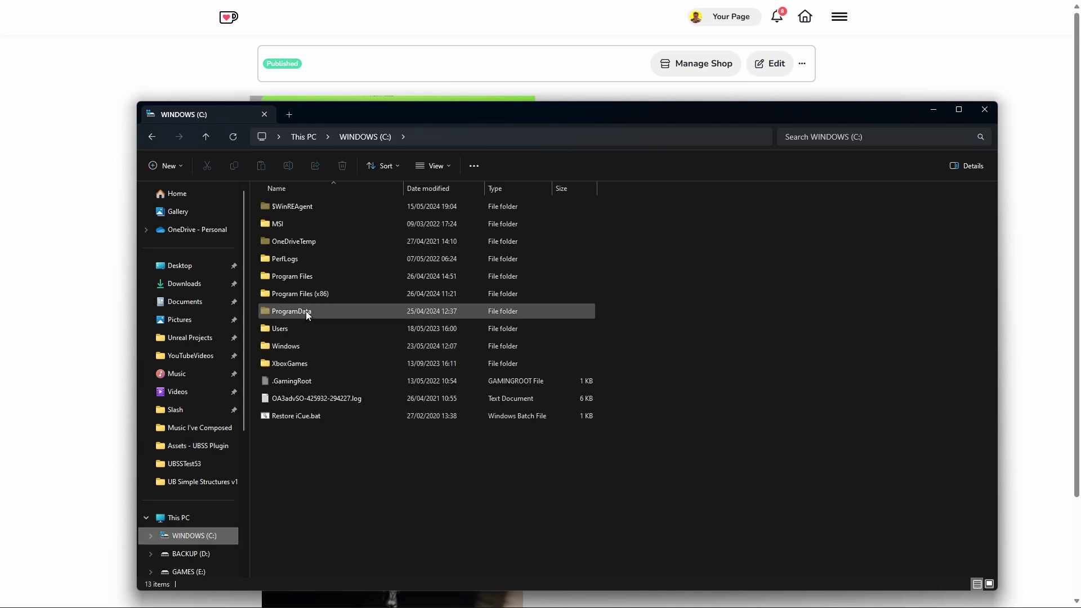
double_click(299, 274)
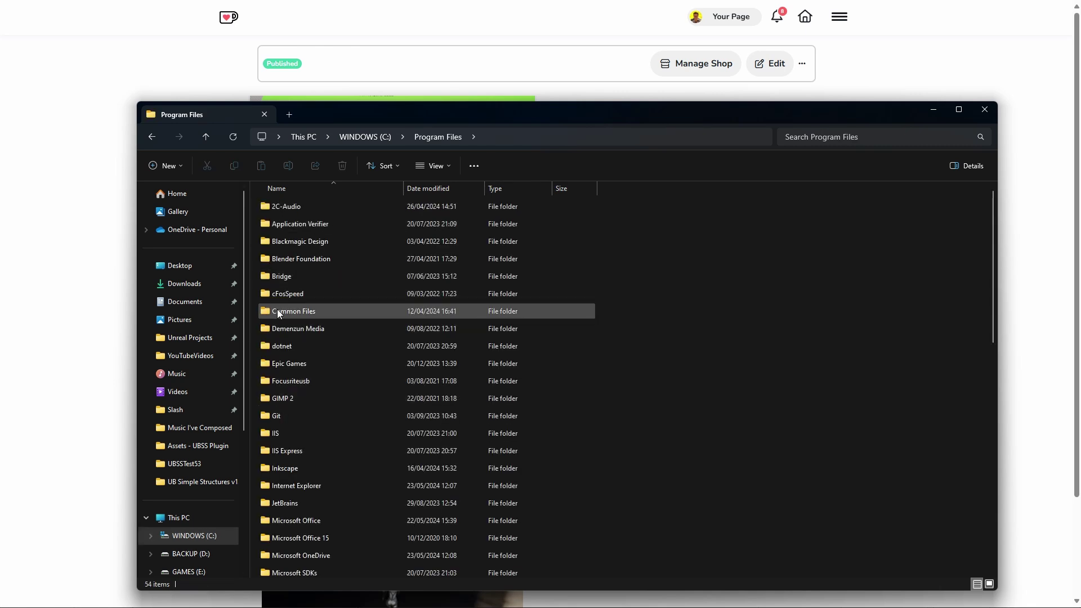
double_click(295, 363)
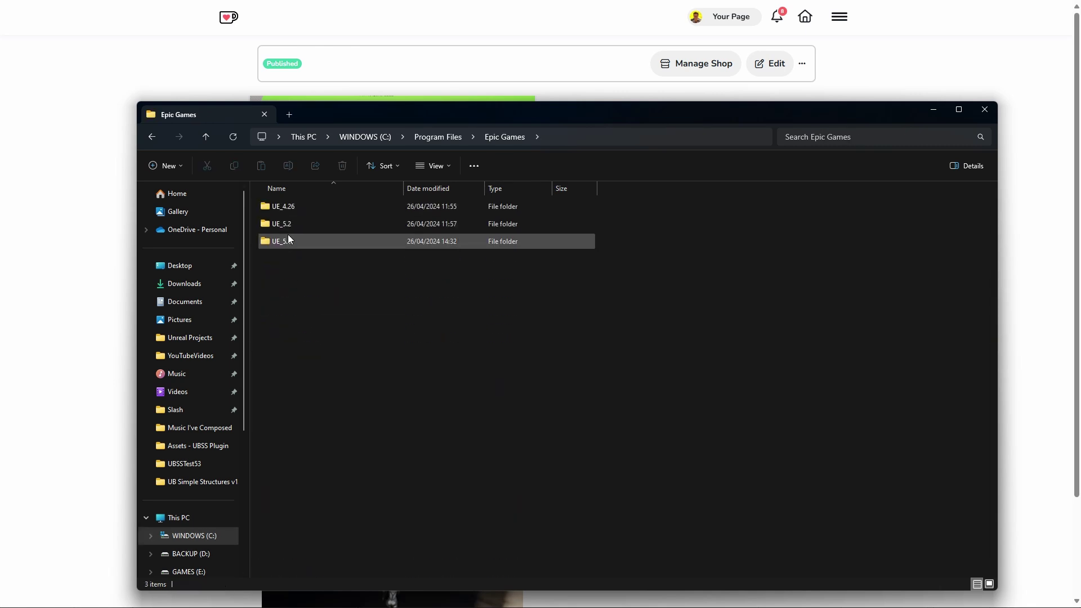
double_click(290, 240)
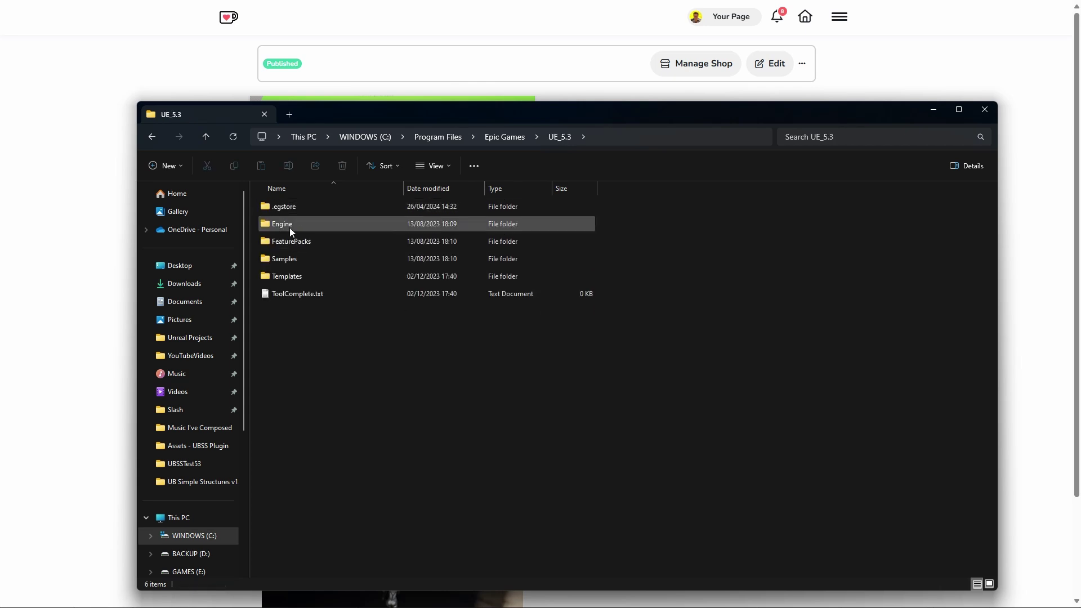
double_click(288, 224)
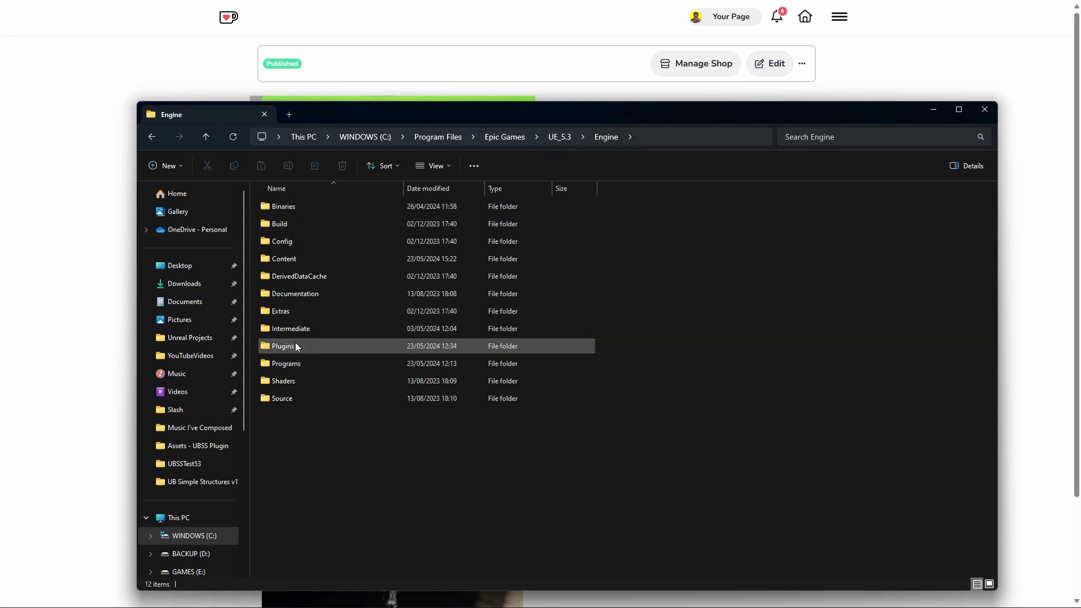
click(292, 345)
double_click(292, 346)
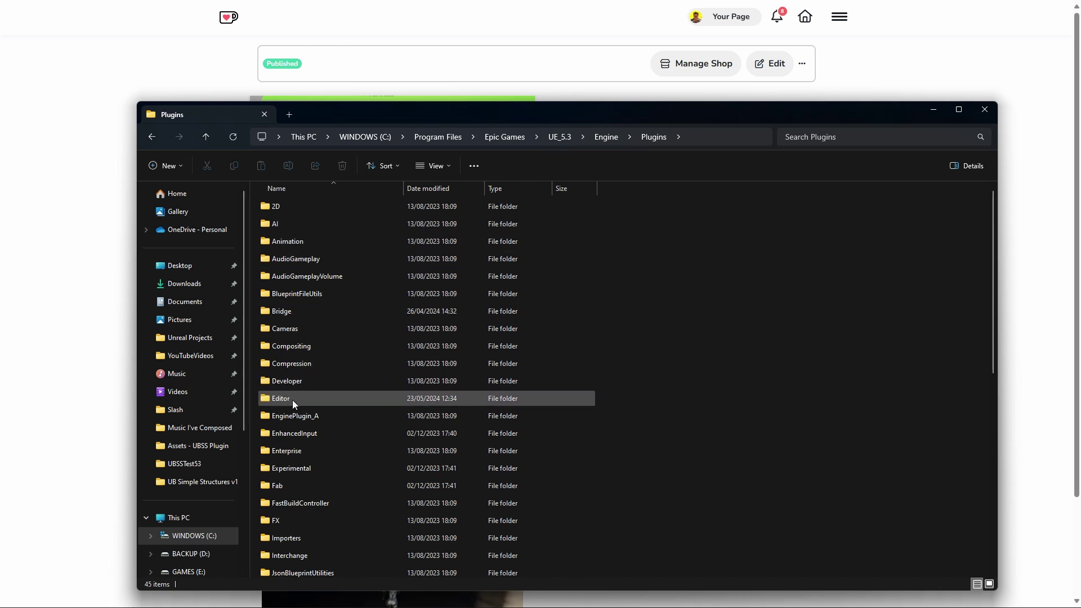
mouse_move(284, 399)
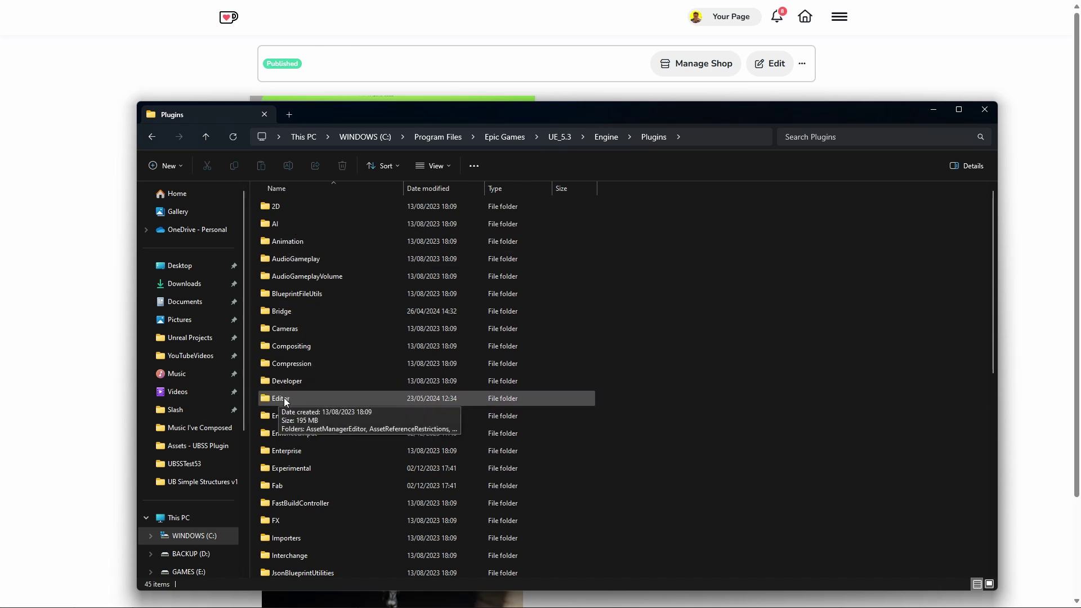
double_click(285, 399)
scroll(307, 433, down, 5)
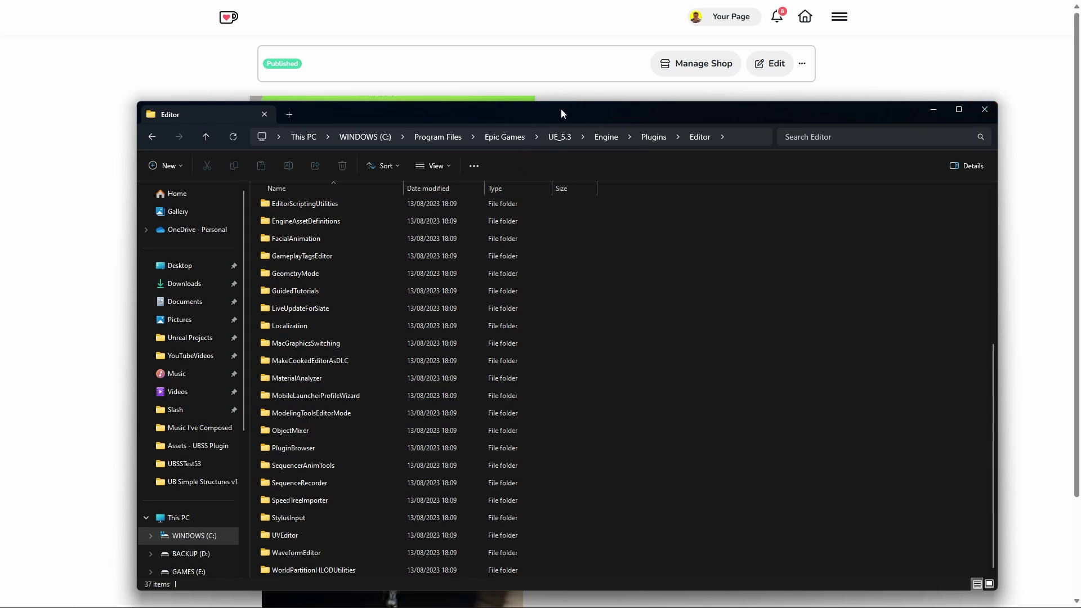
drag(561, 109, 558, 83)
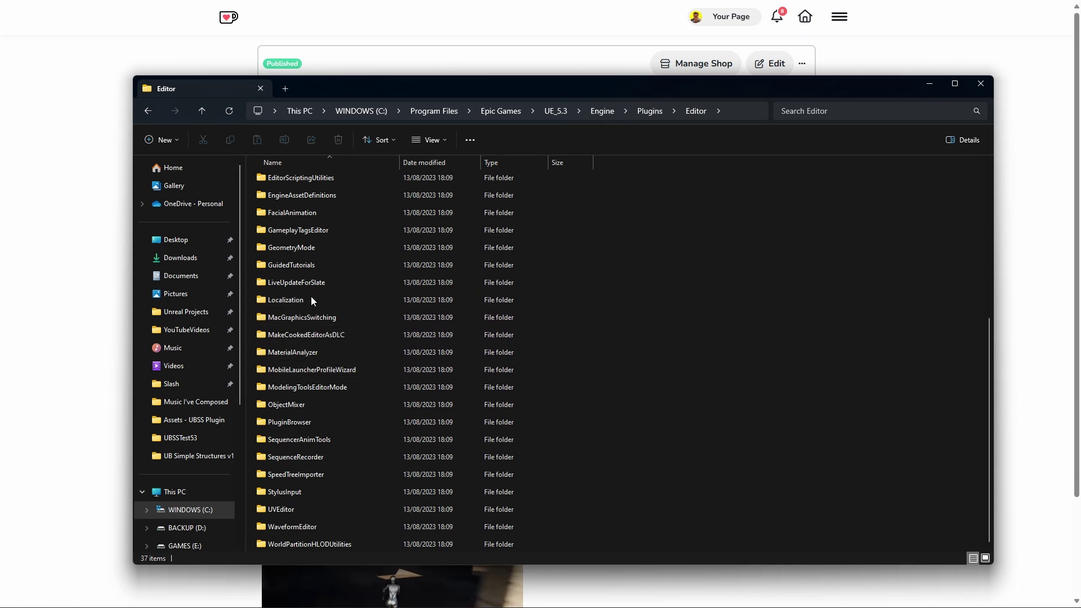
Go to Assets - UBSS Plugin > UB Simple Structures v1.1 > UE53 Version and select UBSimpleStructures
click(196, 420)
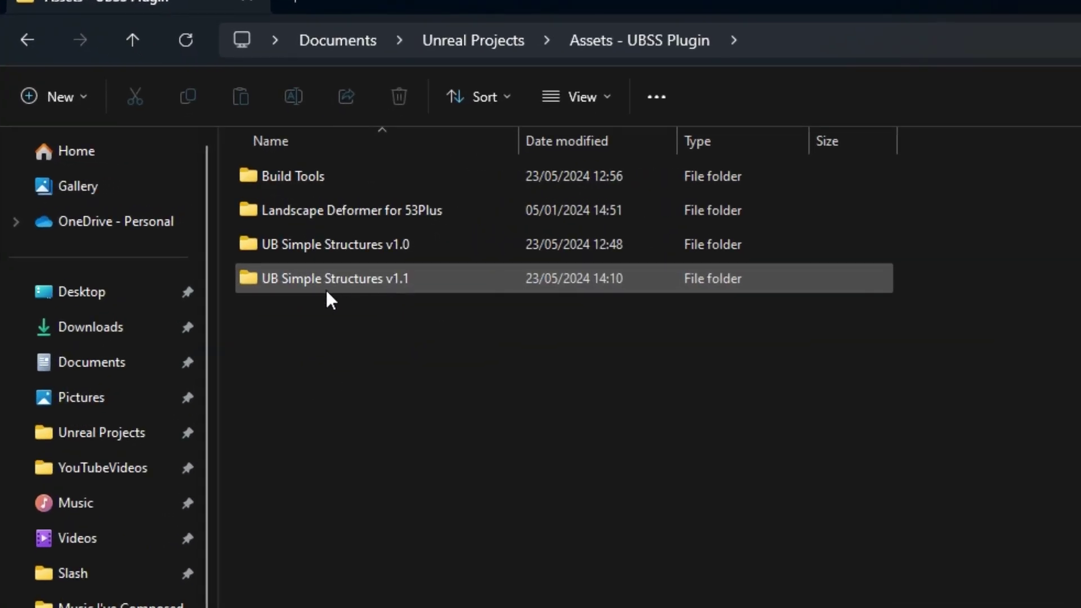
mouse_move(325, 231)
mouse_move(295, 281)
double_click(324, 286)
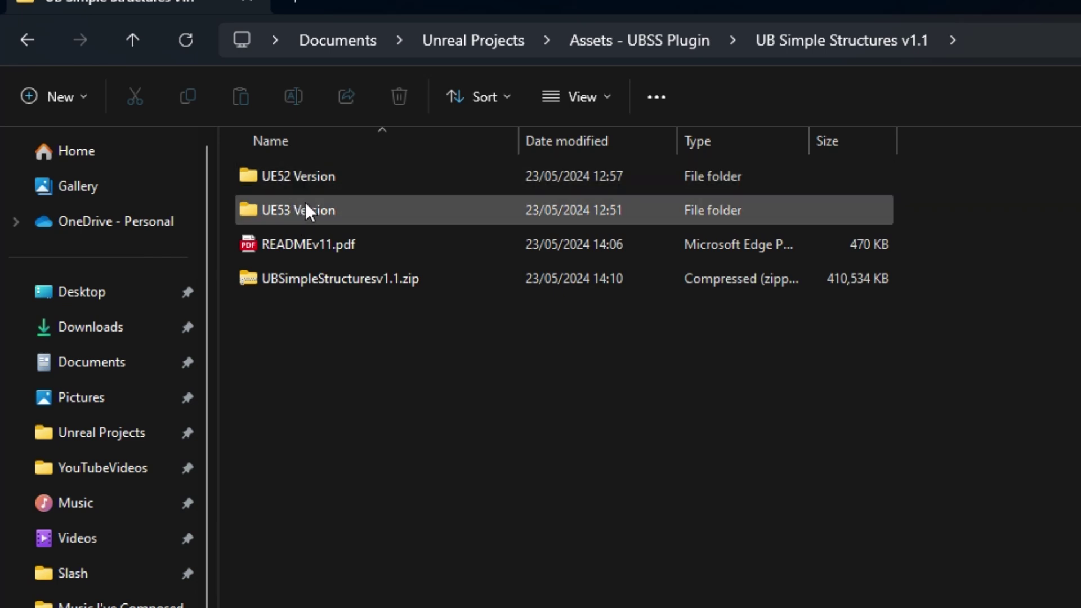
mouse_move(281, 175)
mouse_move(289, 207)
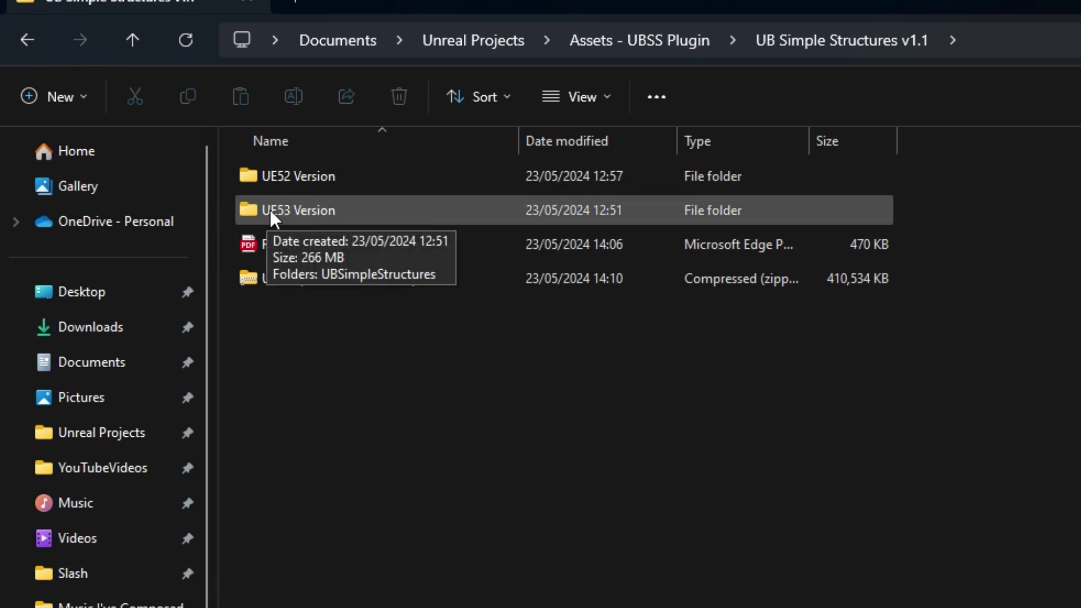
double_click(304, 210)
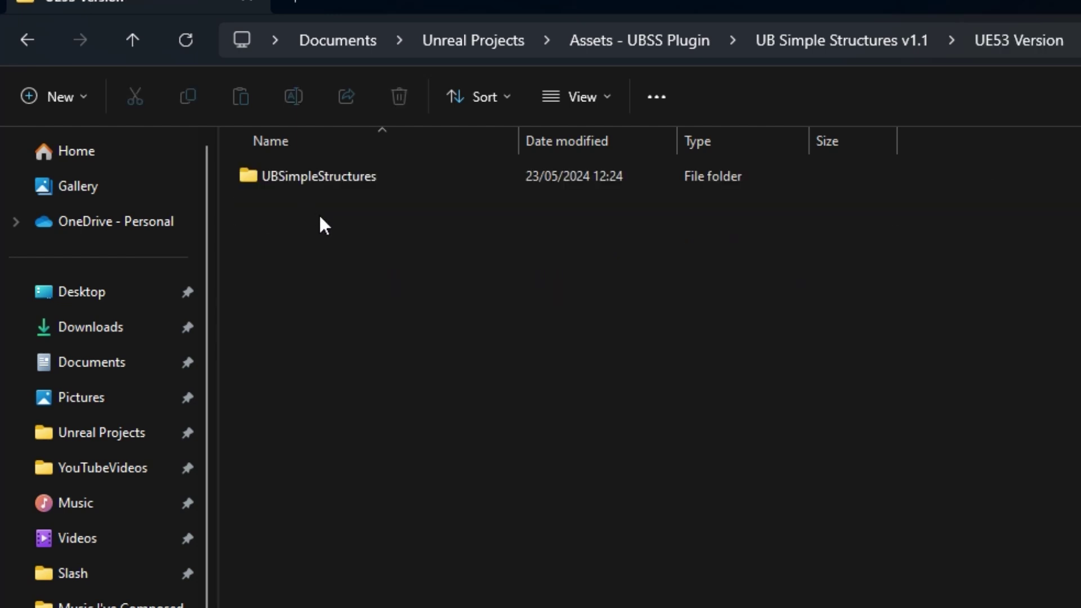
click(301, 175)
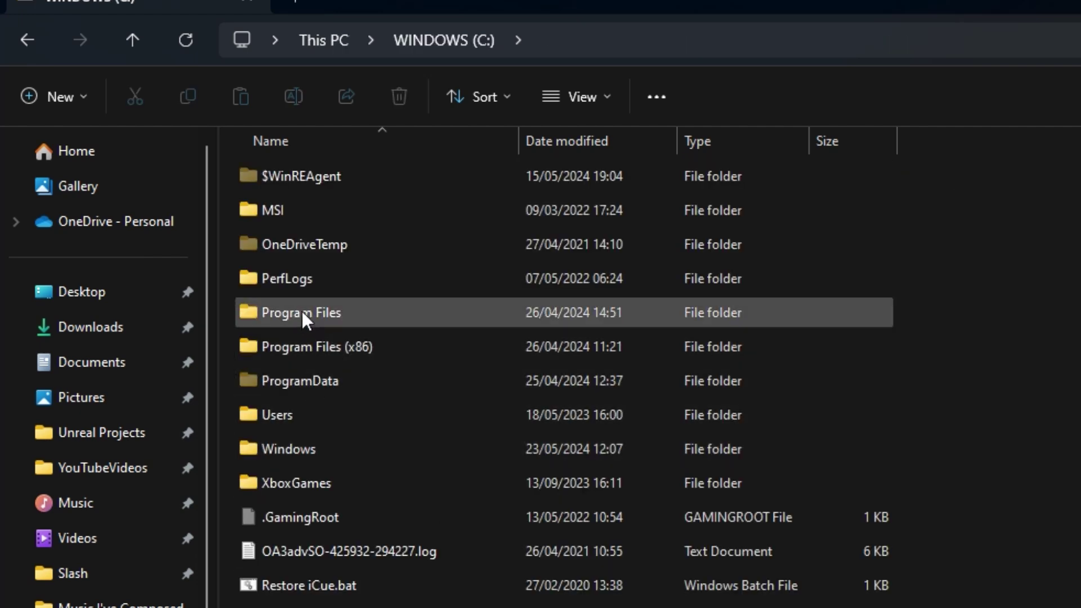
Browse to UE_5.3\Engine\Plugins\Marketplace and confirm the 266 MB UBSimpleStructures folder is there
double_click(302, 311)
double_click(322, 484)
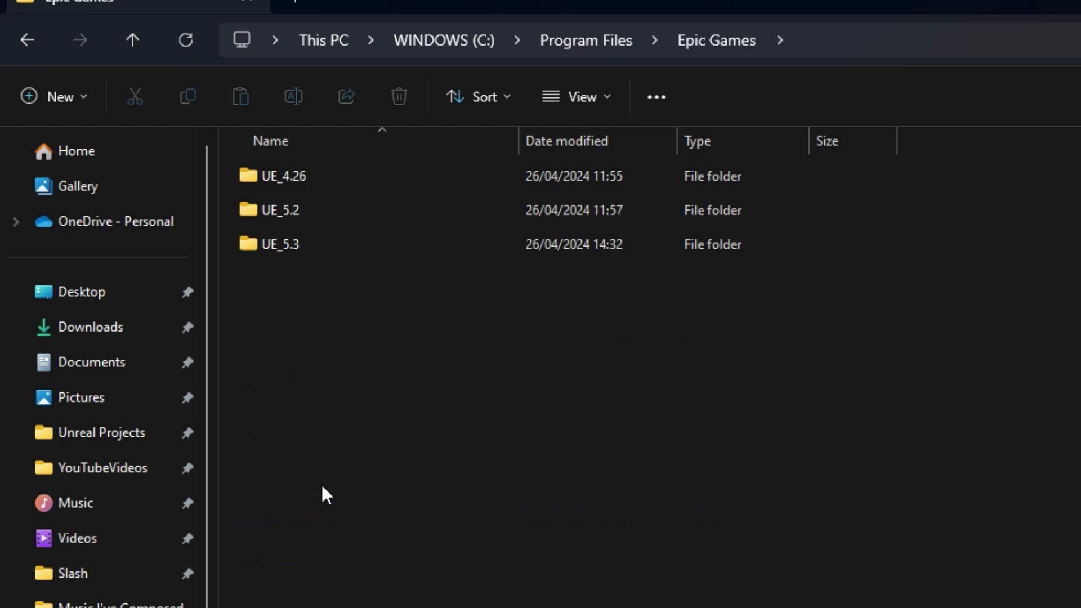
double_click(298, 241)
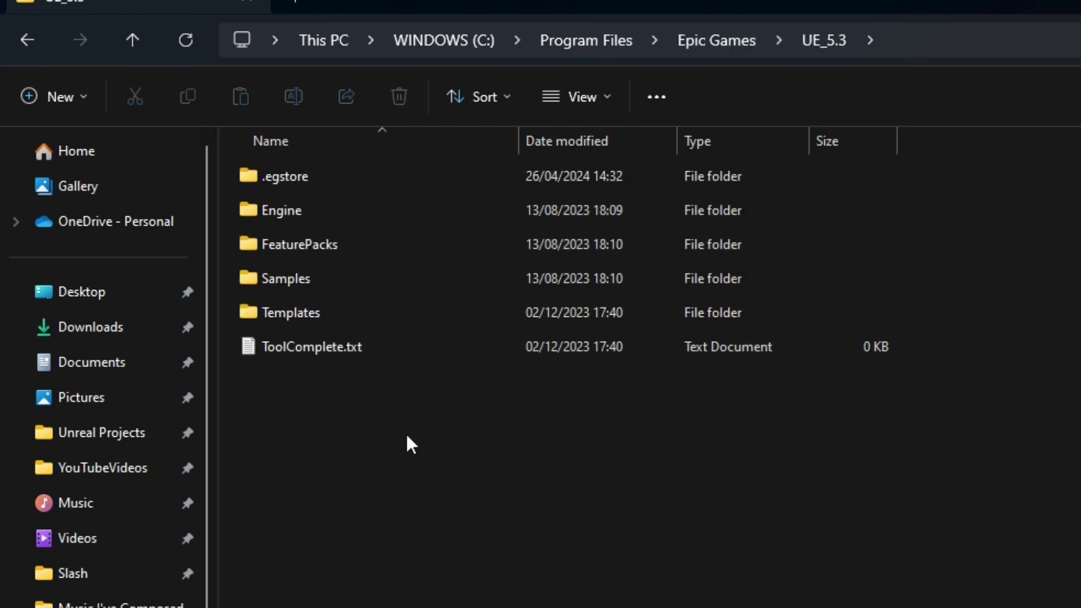
double_click(277, 208)
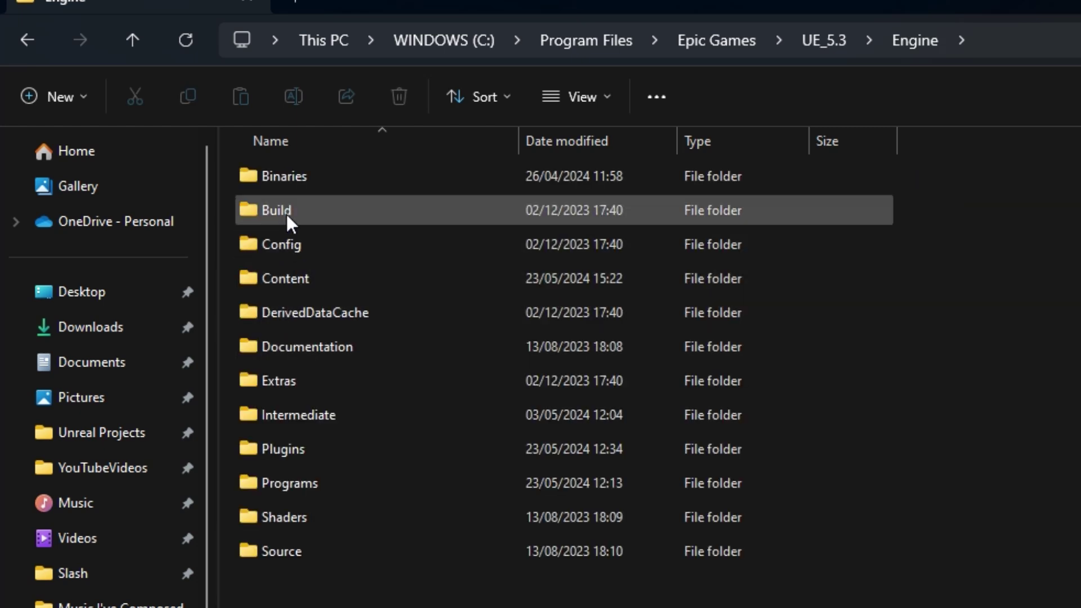
double_click(294, 445)
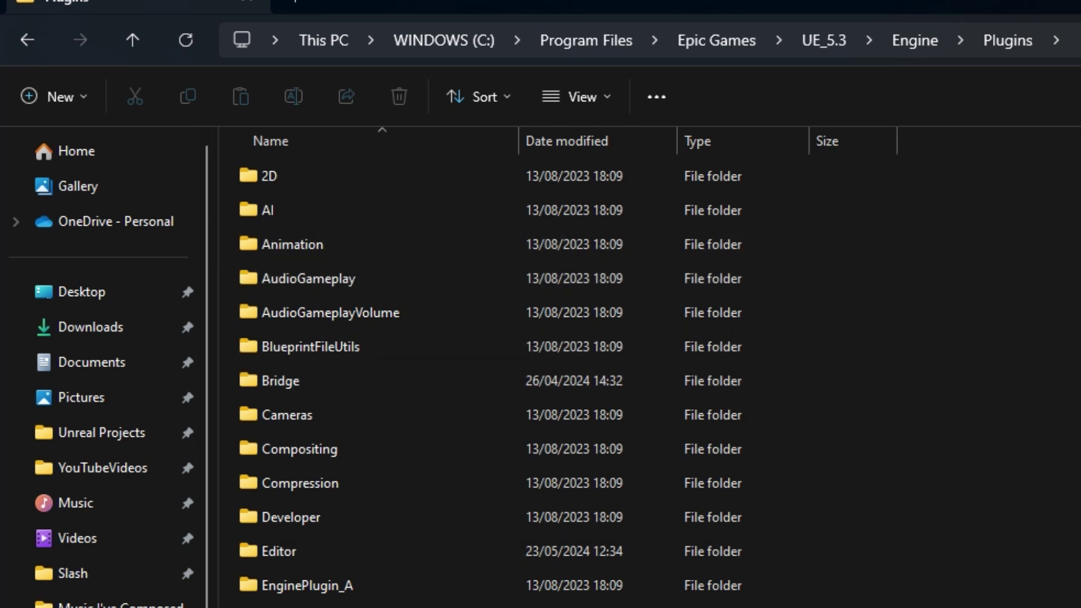
scroll(320, 507, down, 6)
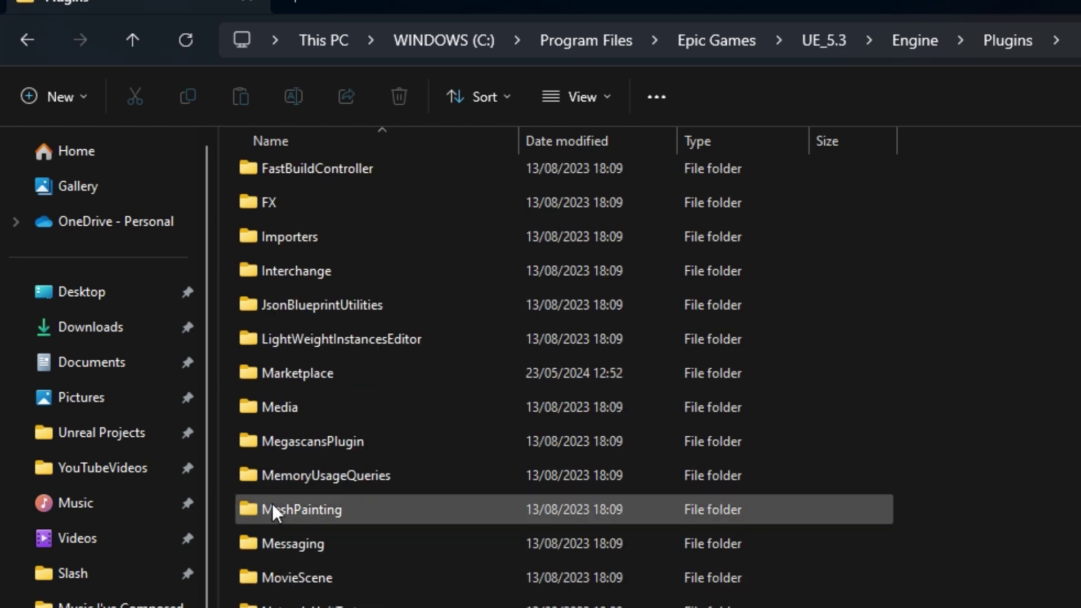
mouse_move(339, 366)
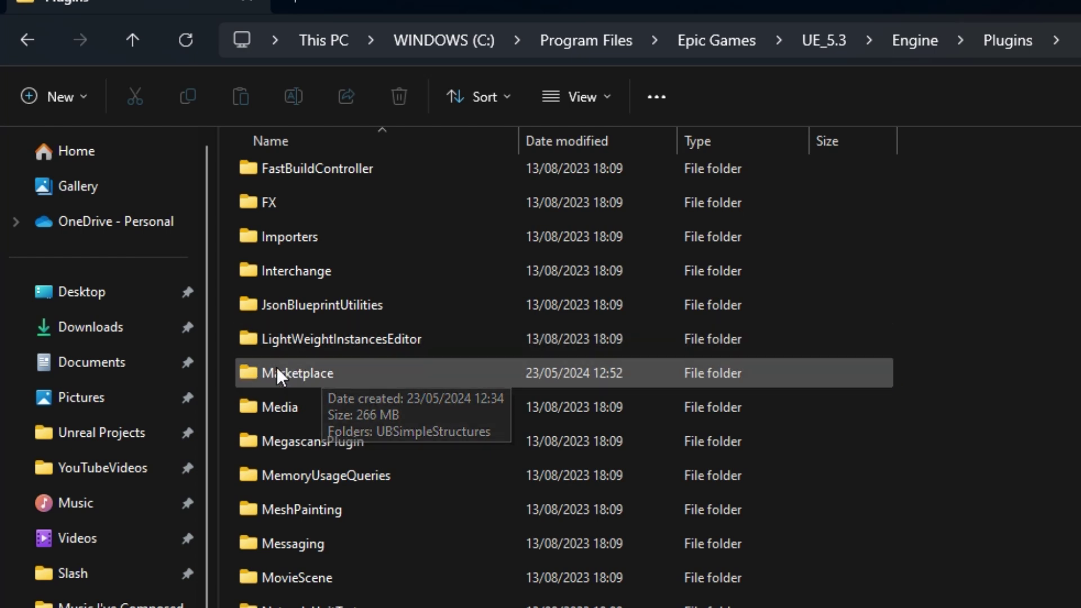
double_click(308, 375)
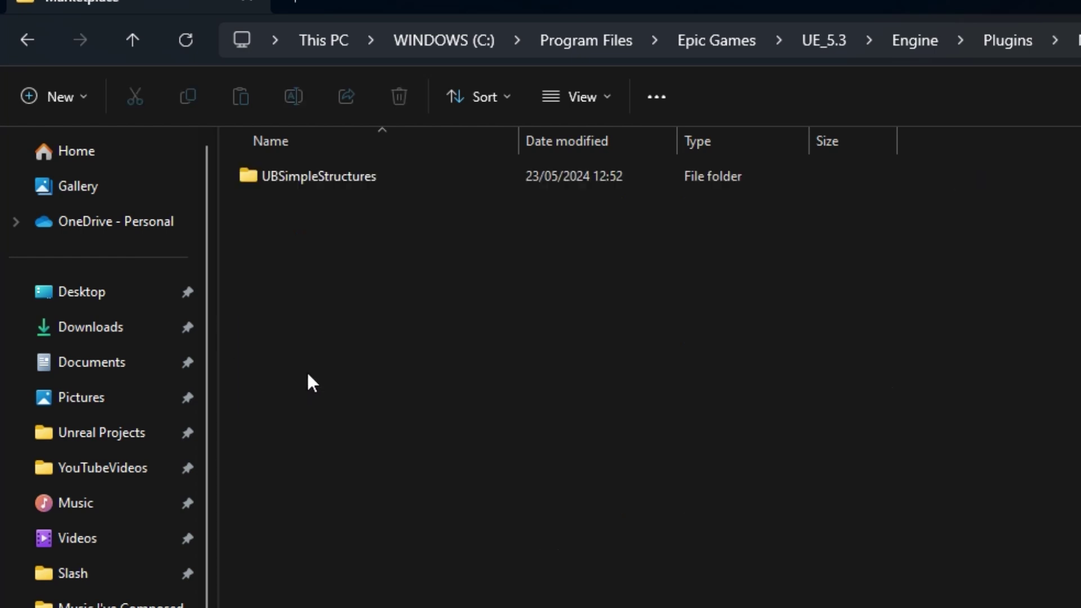
click(329, 179)
mouse_move(321, 175)
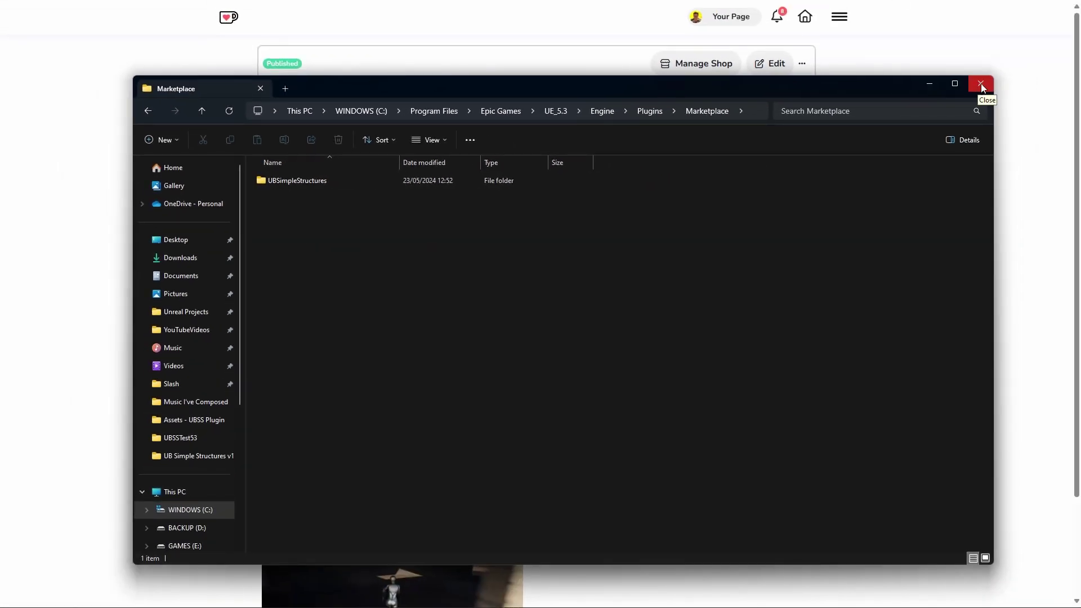
In Unreal Editor's Plugins window, check Installed > Mesh shows UB Simple Structures 1.1 enabled, then close it
key(alt+Tab)
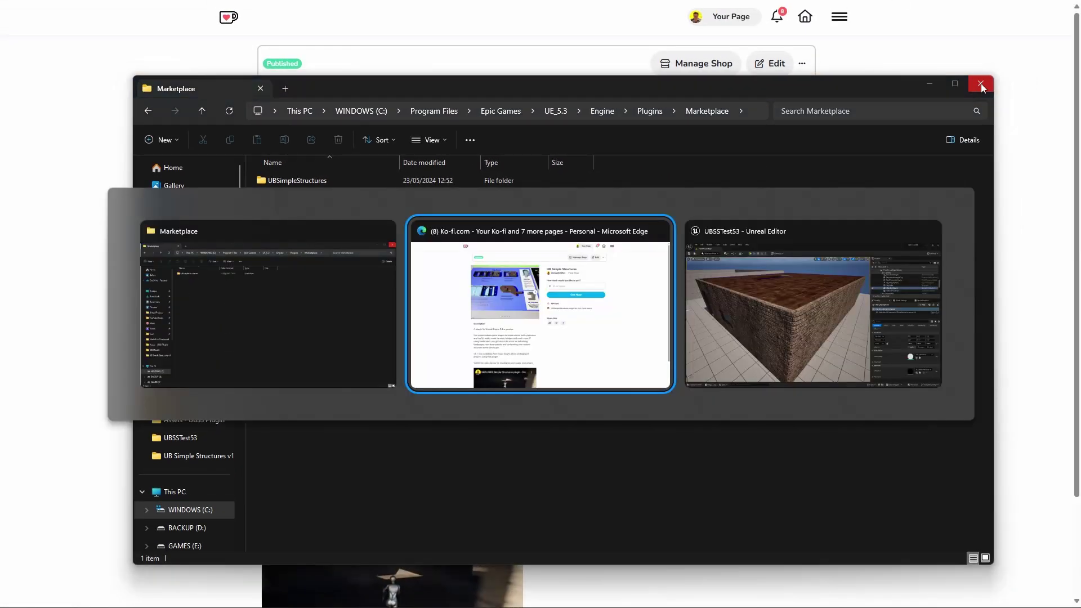
key(alt+Tab)
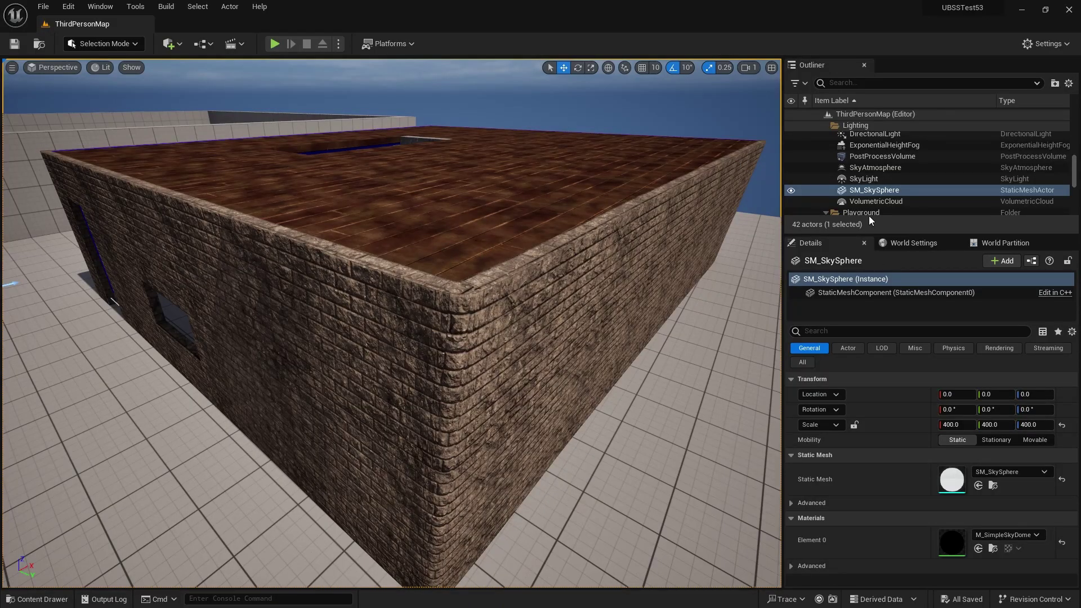
click(1065, 45)
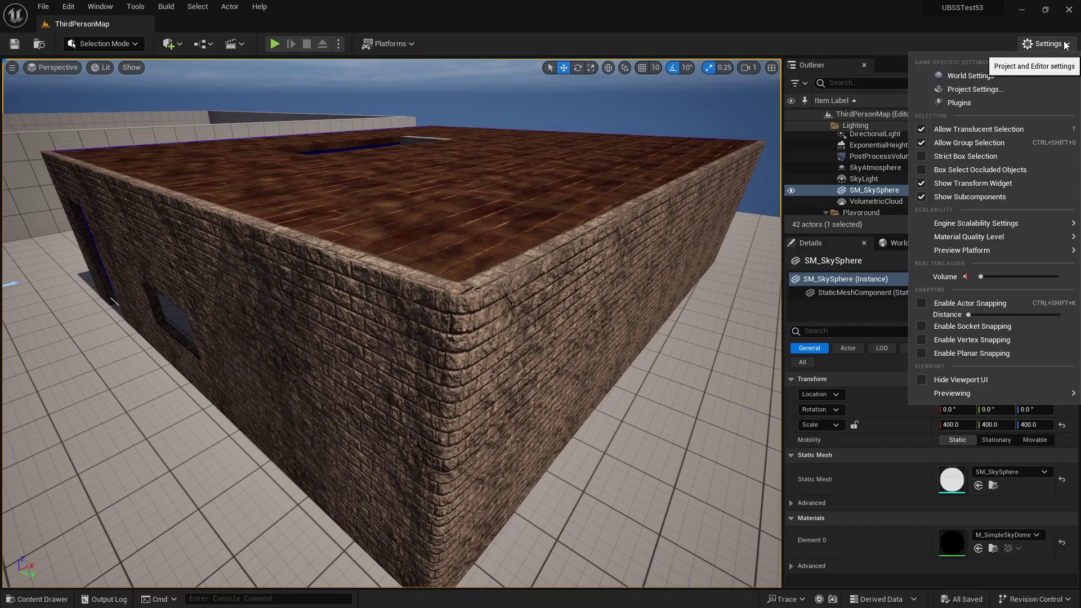
click(963, 105)
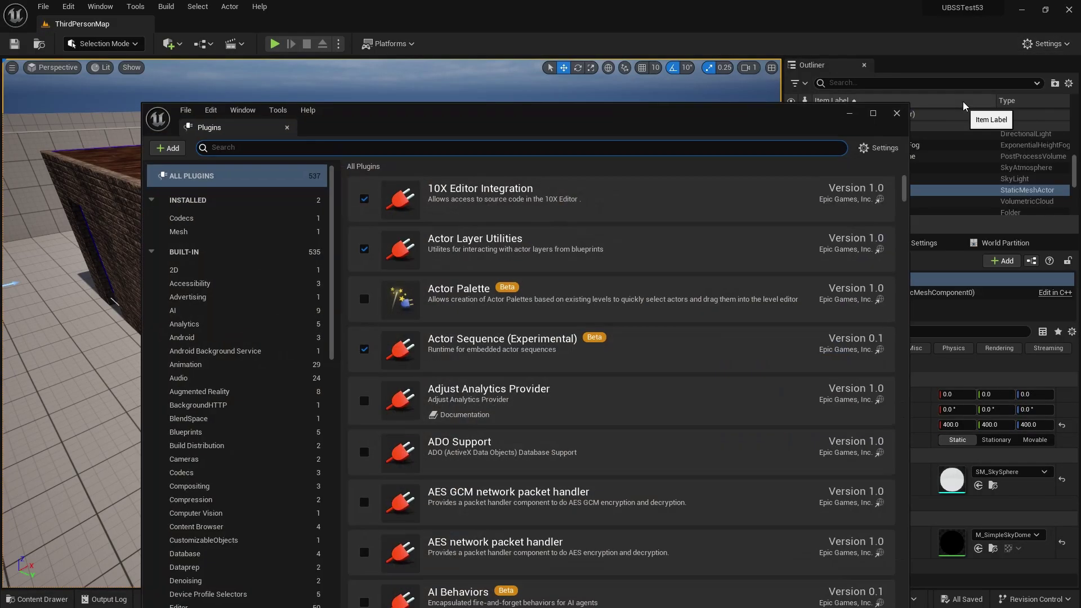
click(189, 233)
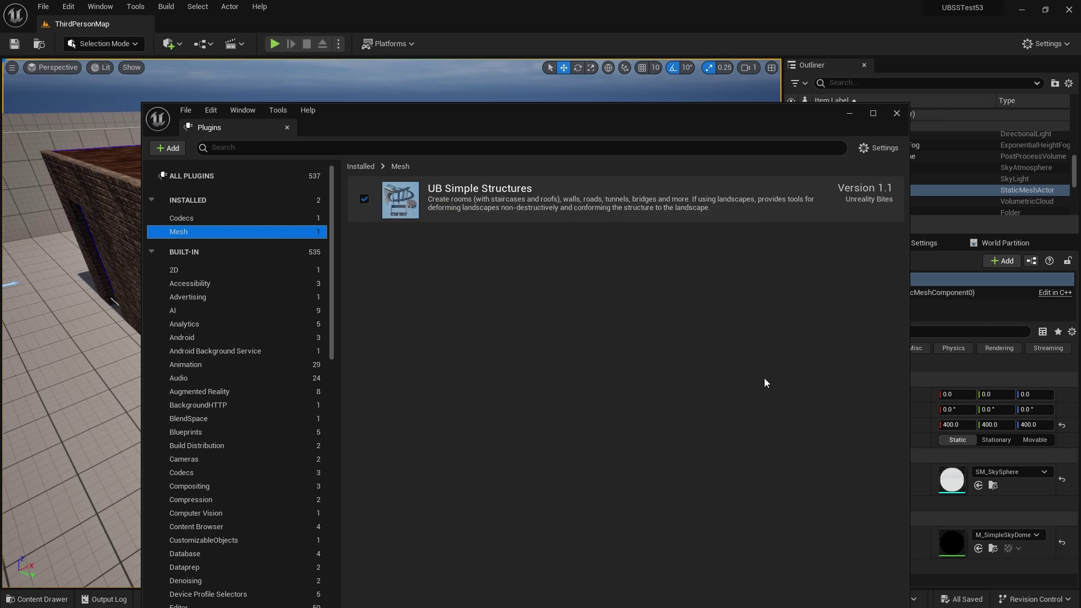
click(897, 112)
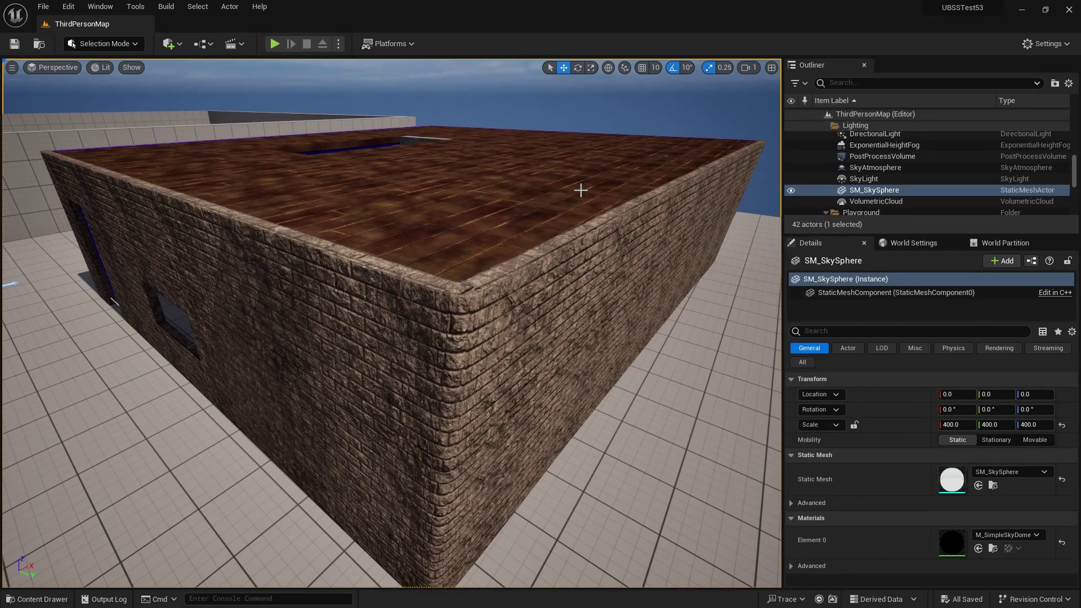